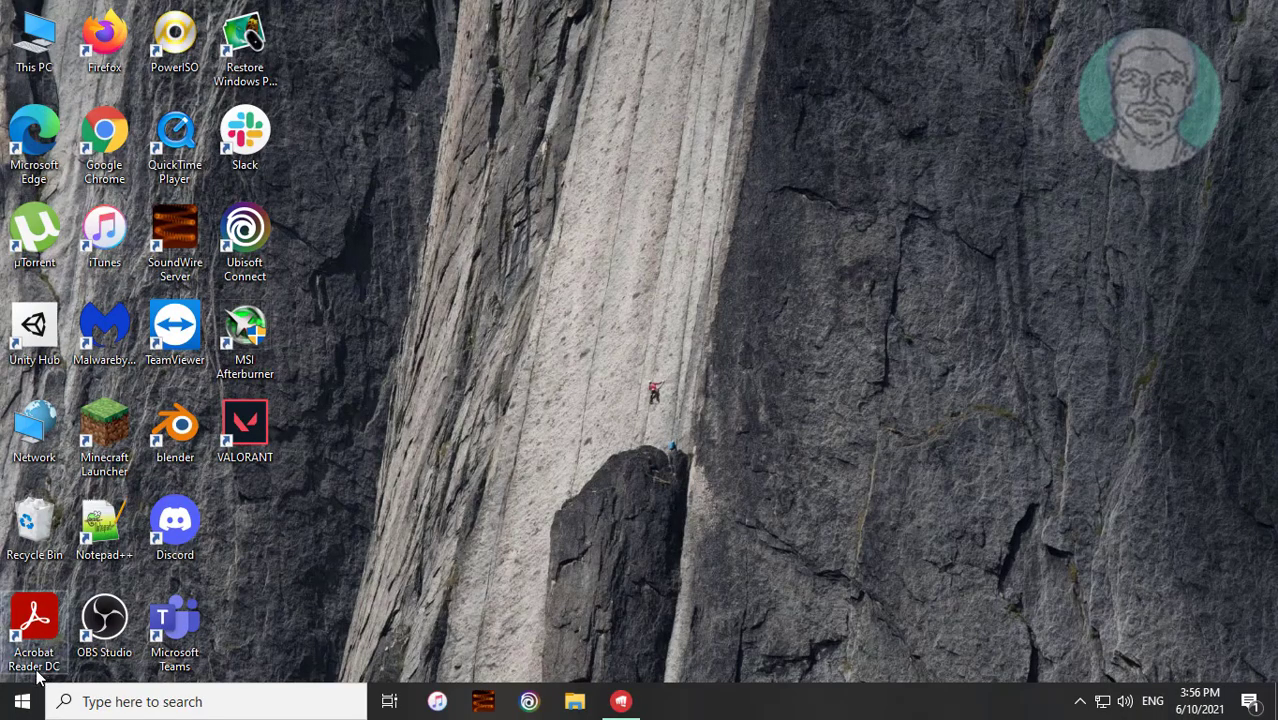
- Open the list of additional troubleshooters in the Update & Security settings
left_click(20, 702)
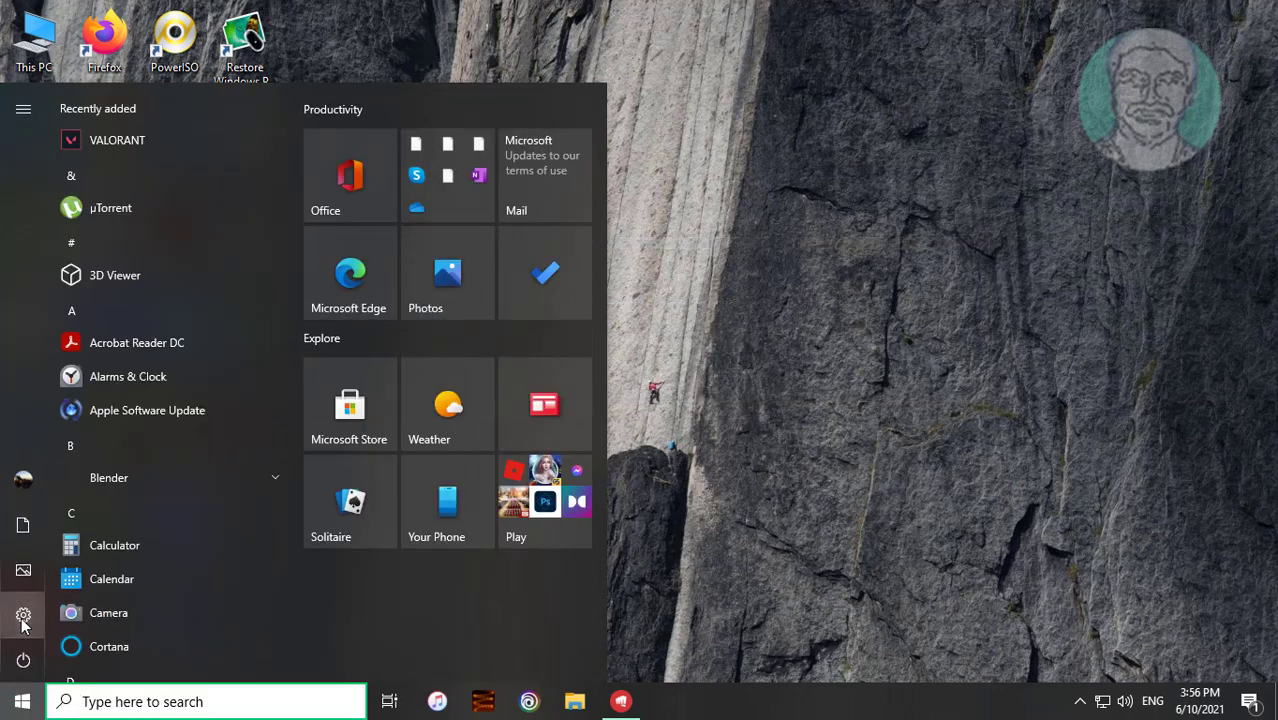
left_click(23, 616)
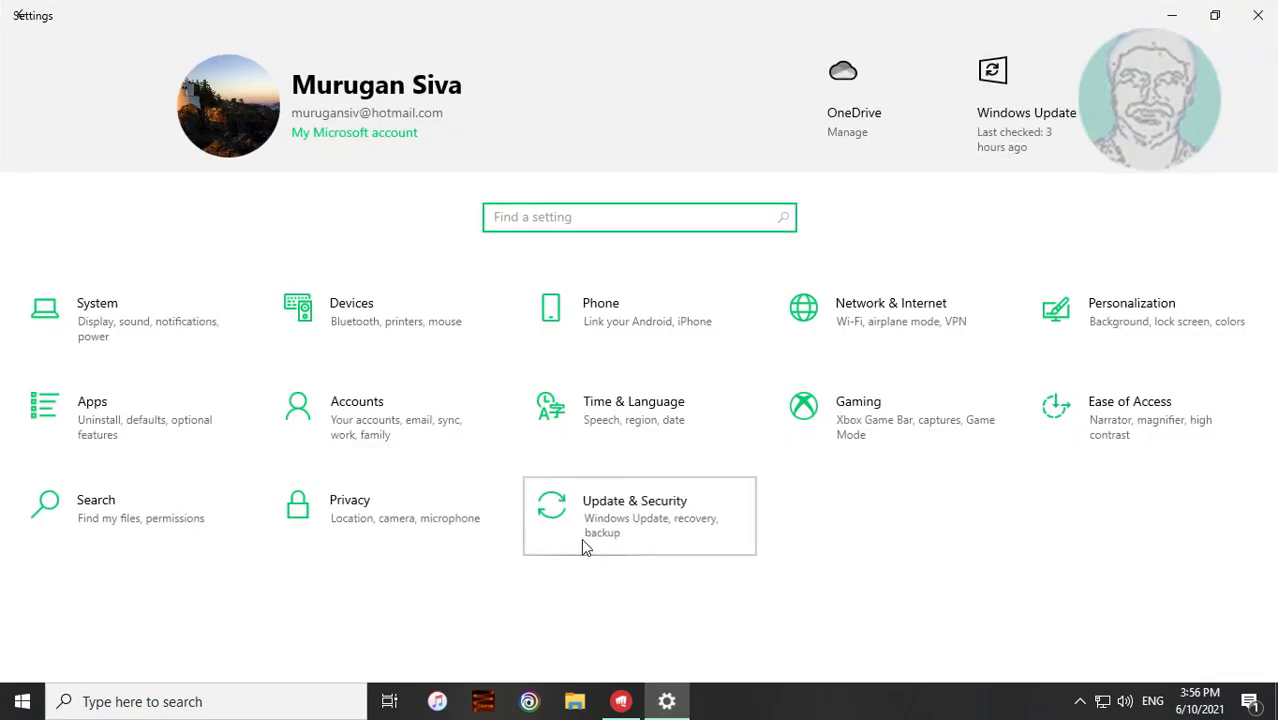
left_click(585, 547)
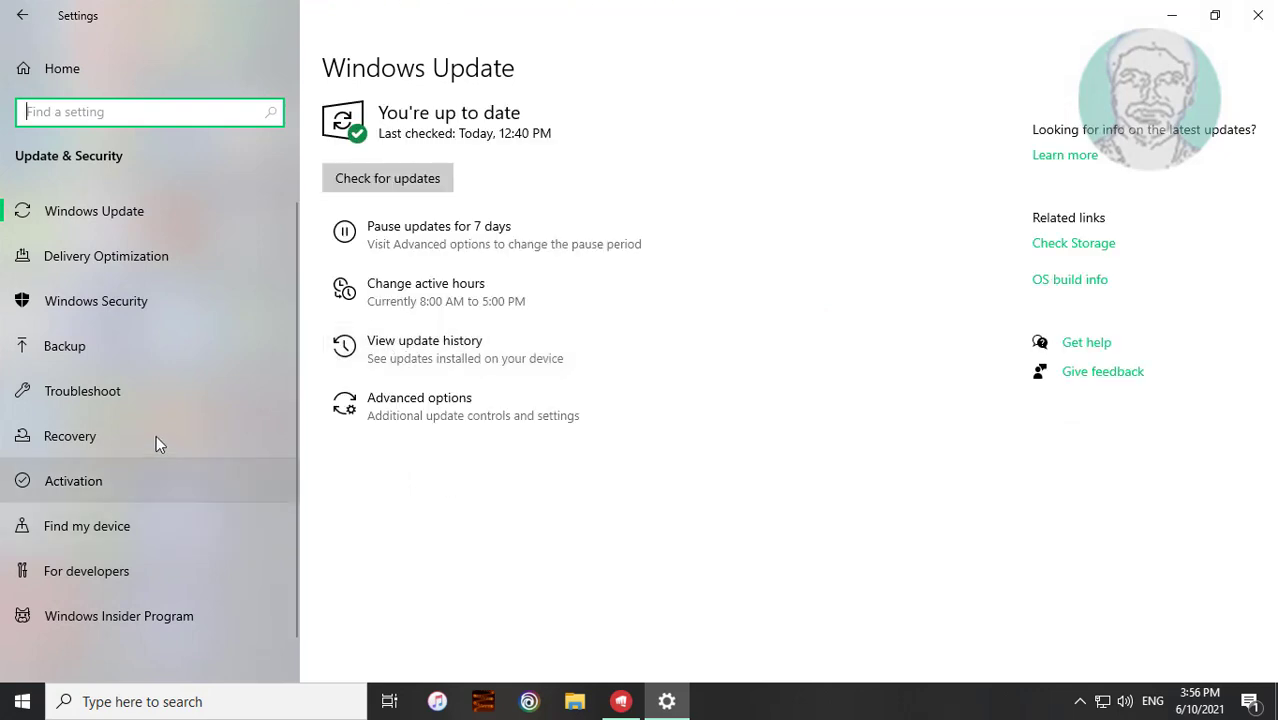
left_click(74, 382)
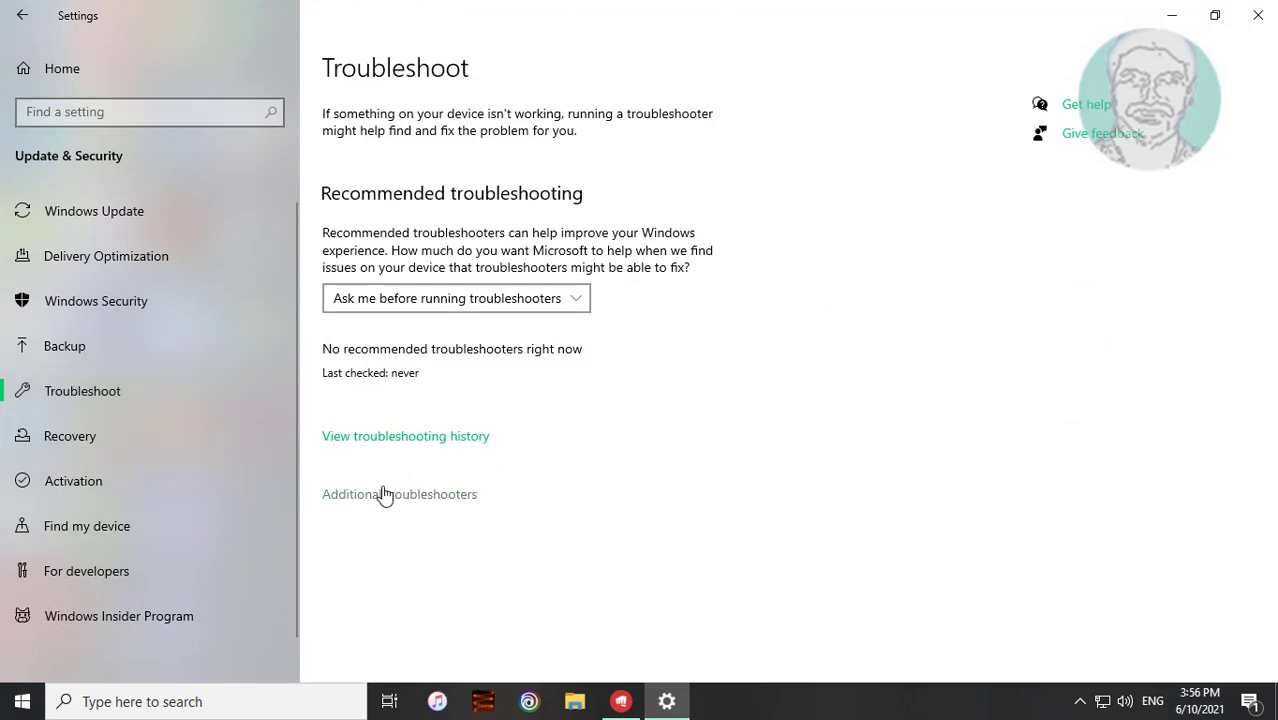
left_click(414, 496)
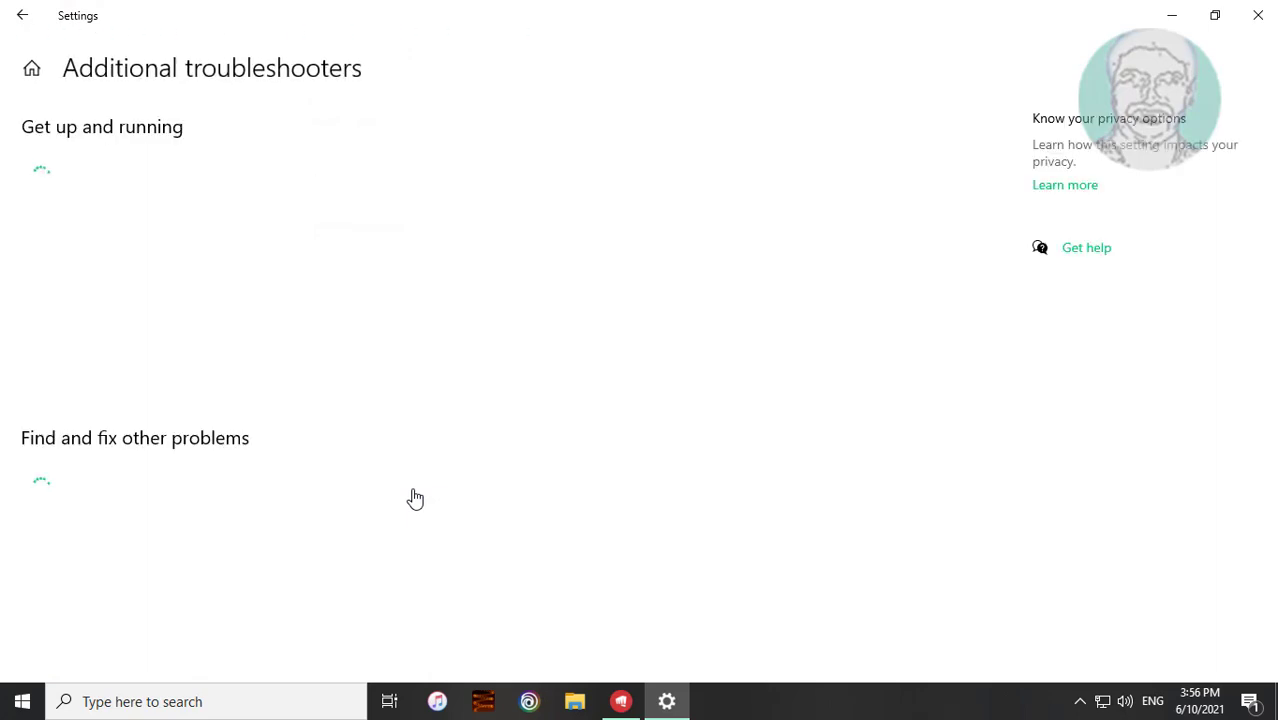
- Run the Windows Update troubleshooter, closing Settings and the troubleshooter when detection finishes
left_click(208, 381)
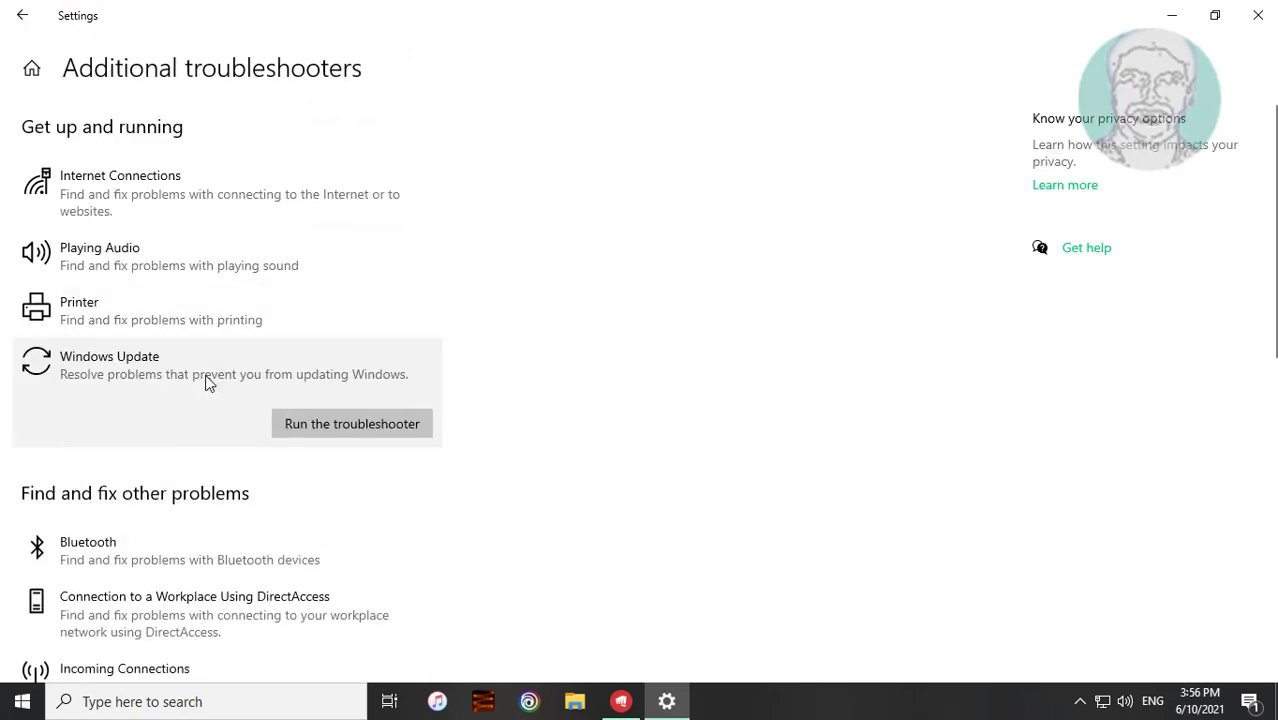
left_click(322, 430)
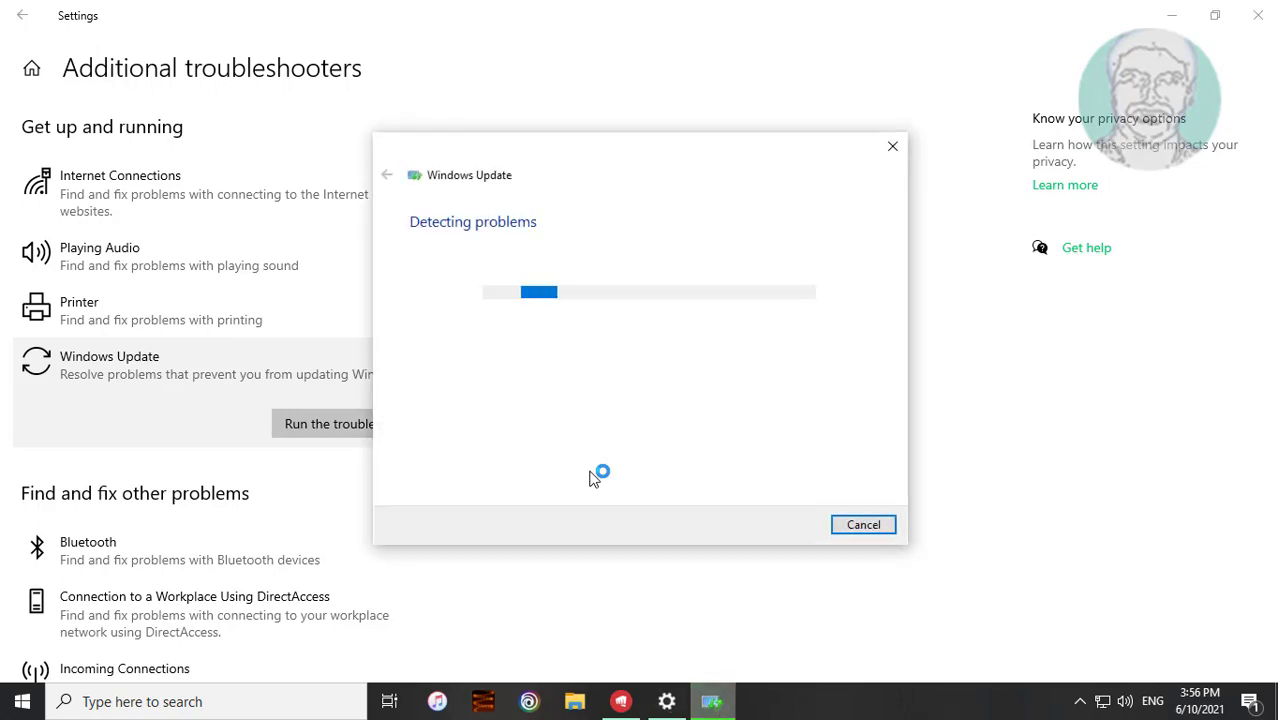
left_click(1257, 14)
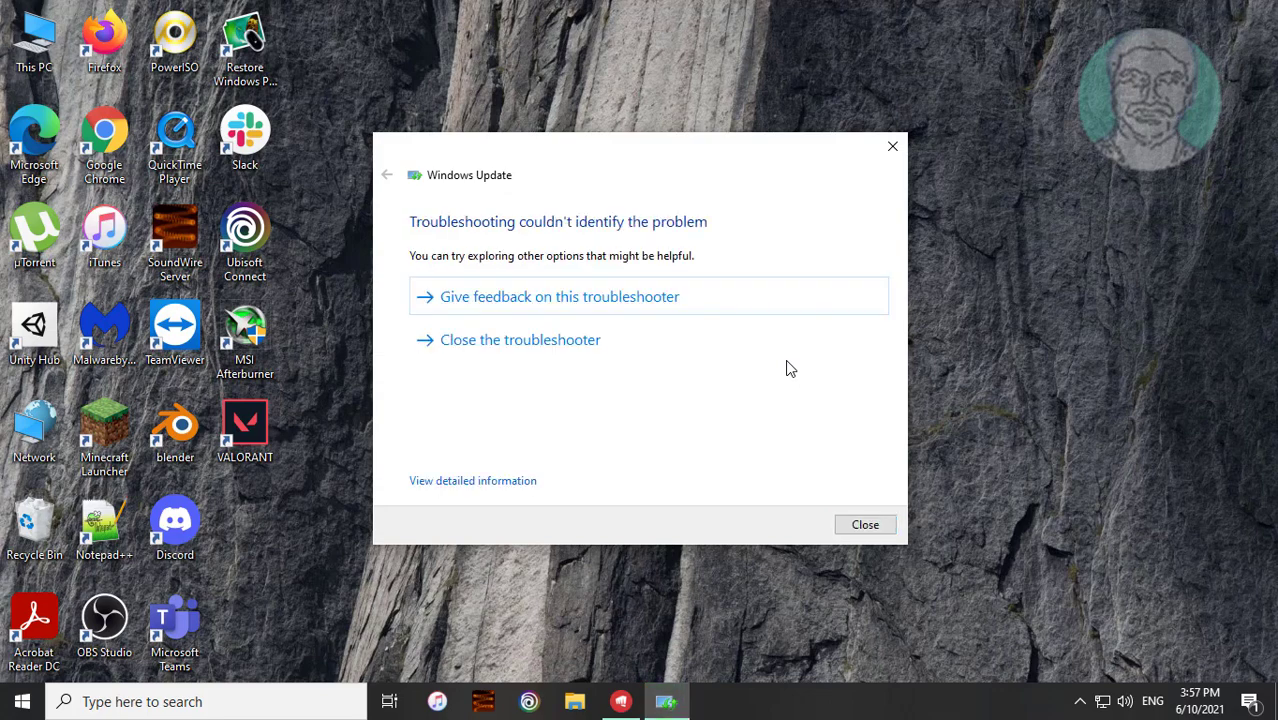
left_click(559, 340)
- Open Command Prompt as administrator and run the system file scan with sfc /scannow
left_click(273, 705)
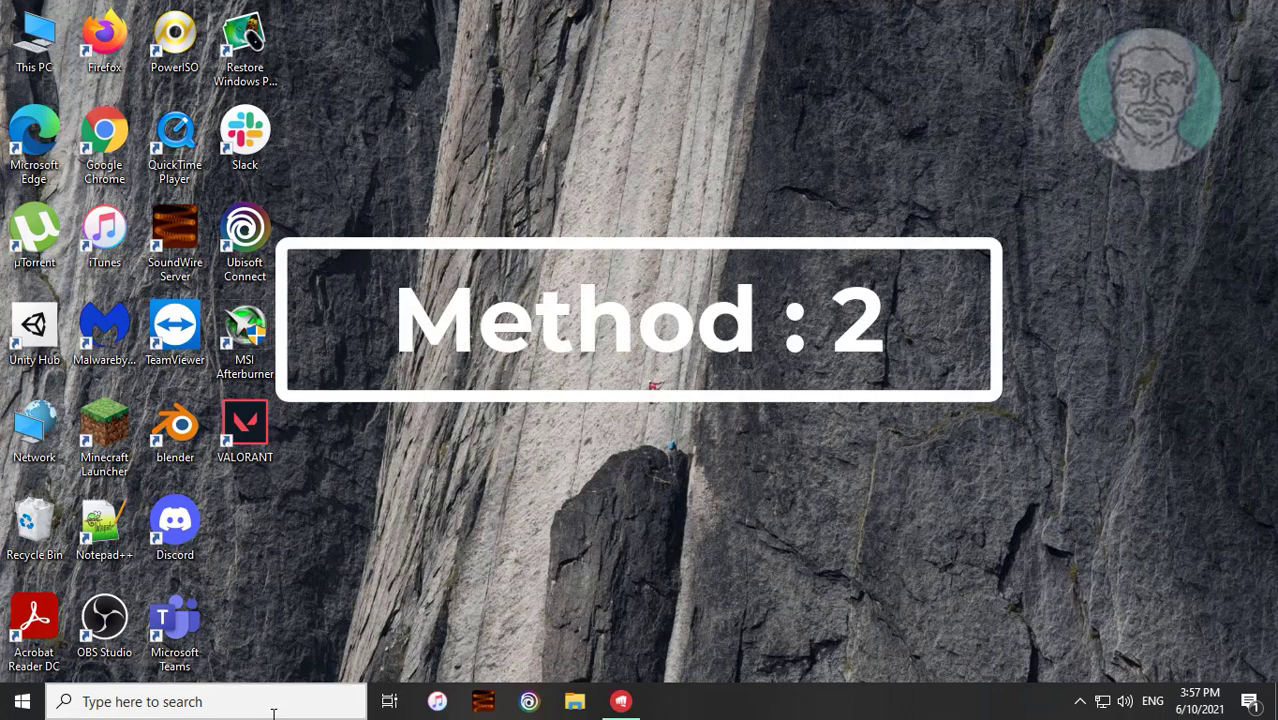
type("cmd")
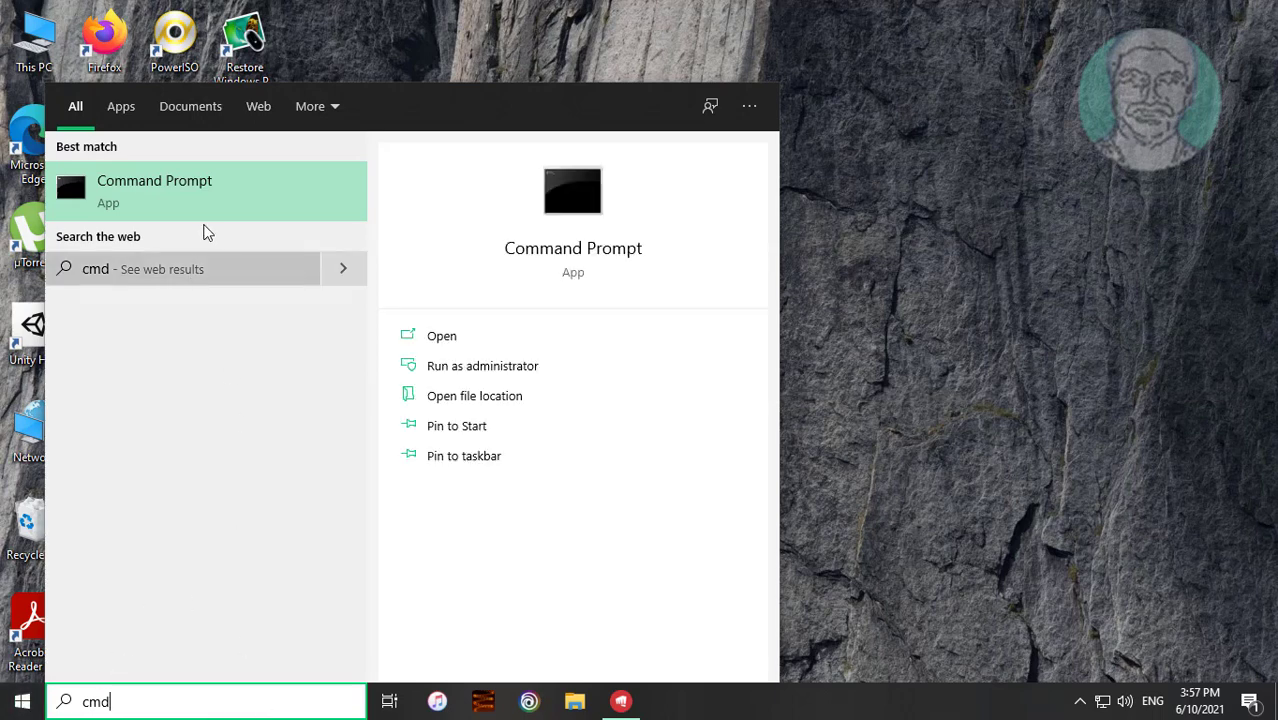
right_click(199, 190)
key("Escape")
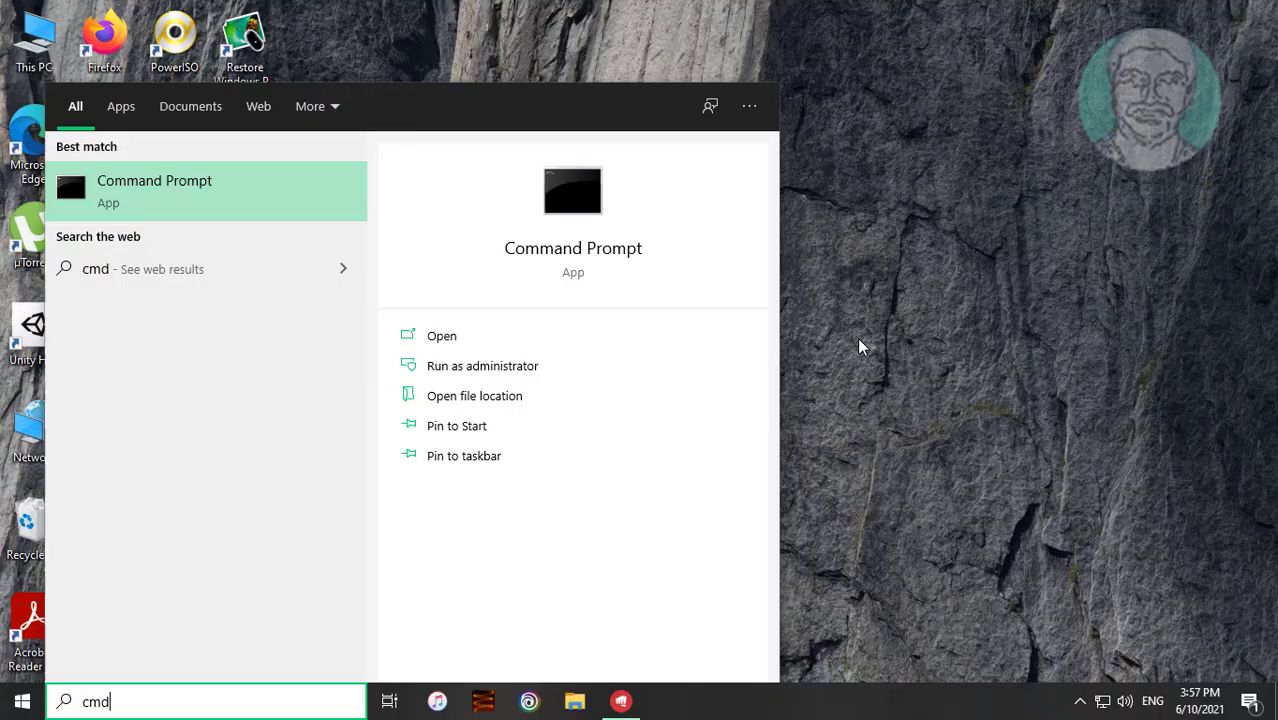
key("ctrl+shift+Return")
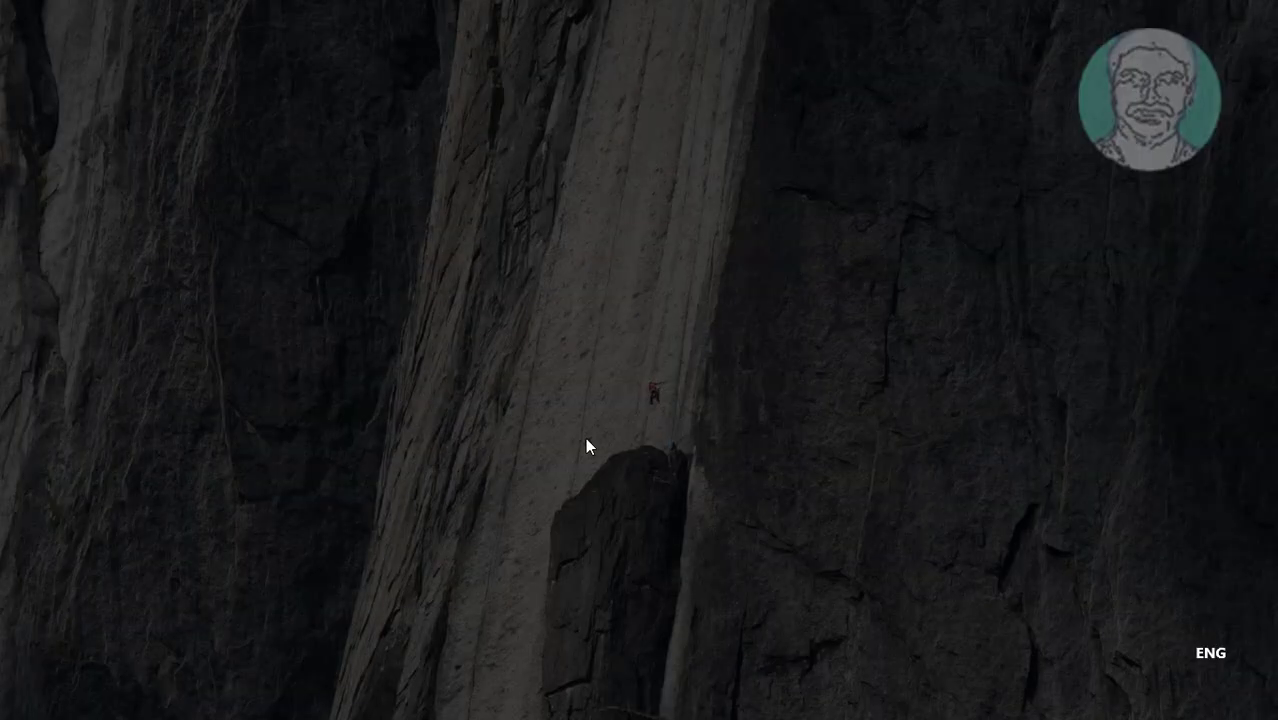
left_click(568, 468)
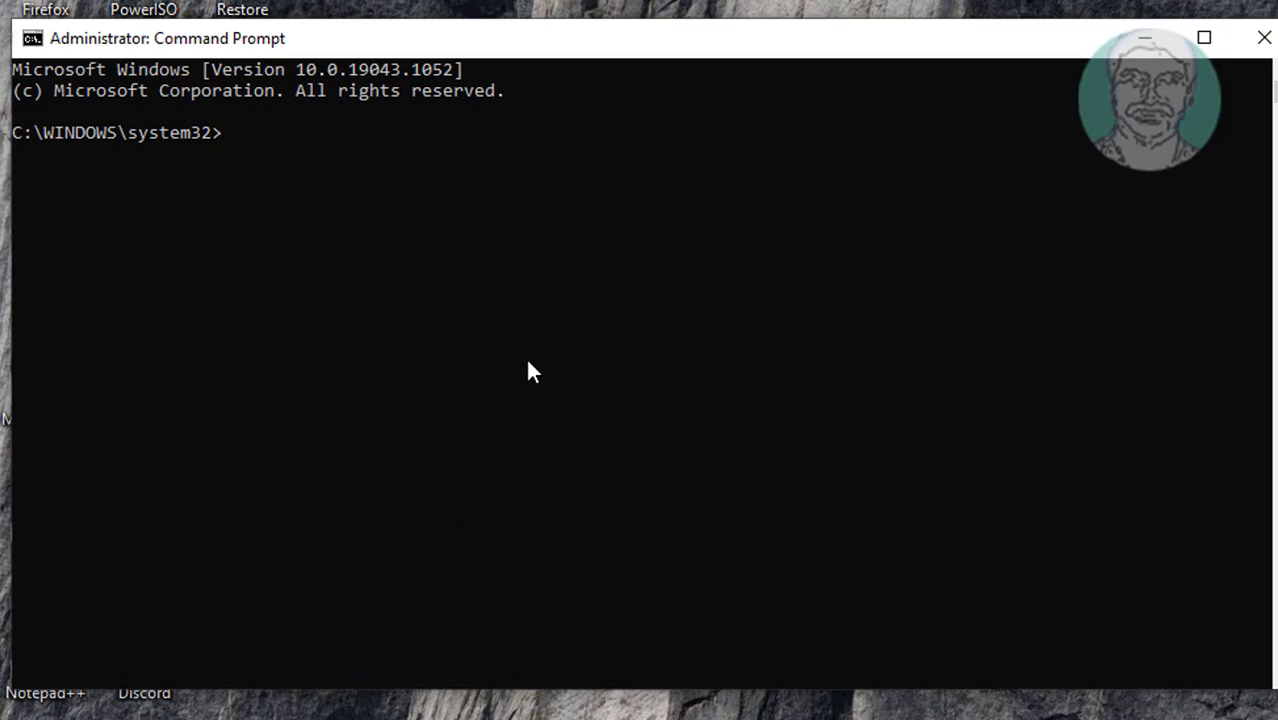
type("sfc /scannow")
key("Return")
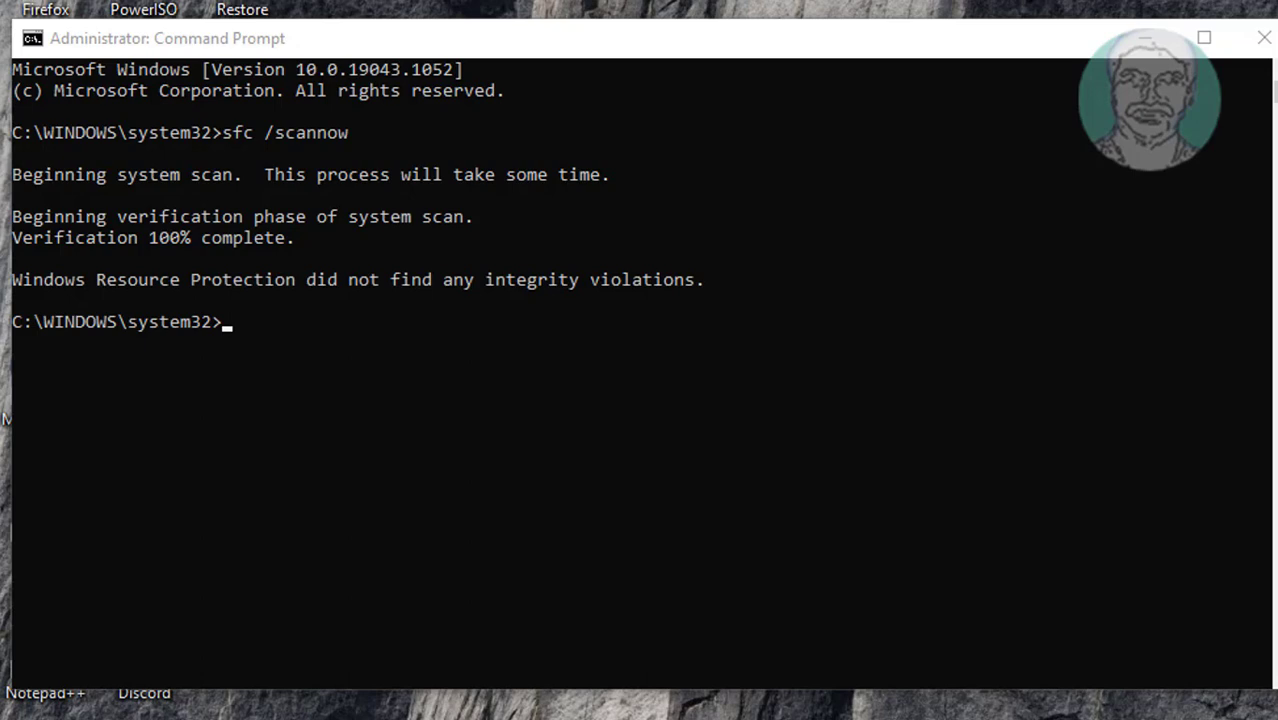
- Repair the Windows image by running dism.exe /online /cleanup-image /restorehealth /source:c:\repairsource\windows\limitaccess
left_click(1199, 501)
type("d")
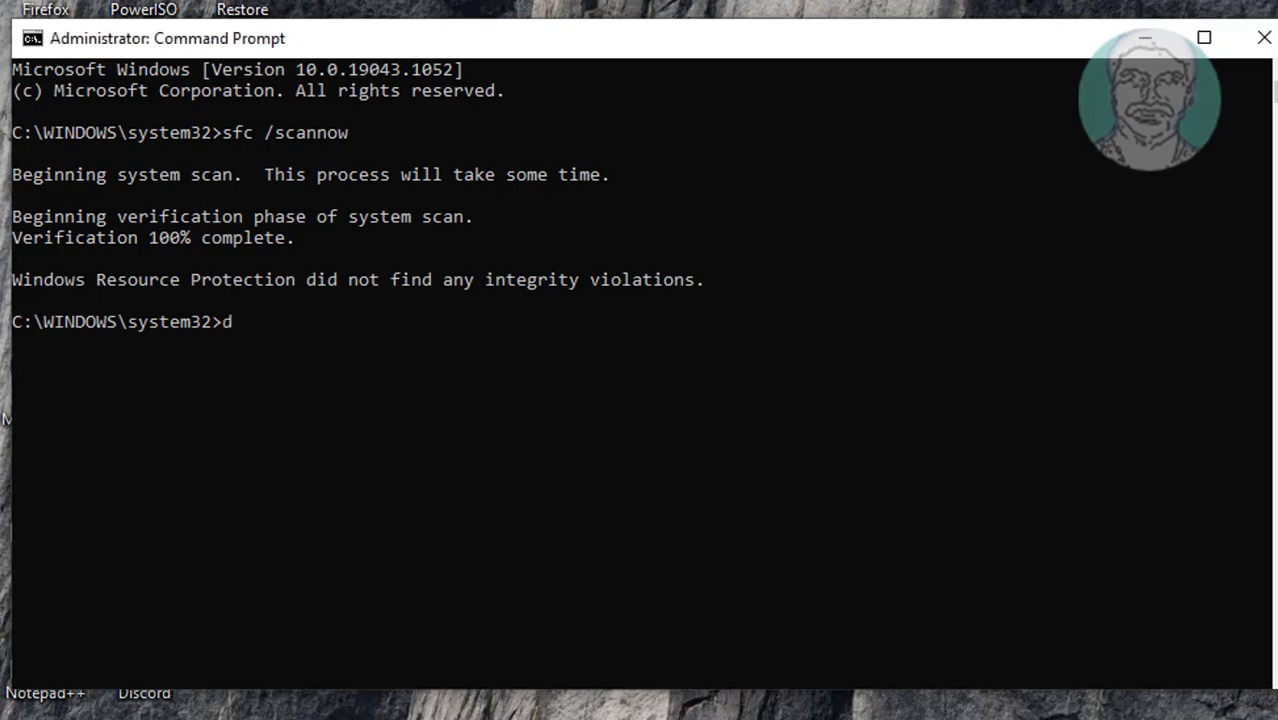
type("ism.exe /onlin")
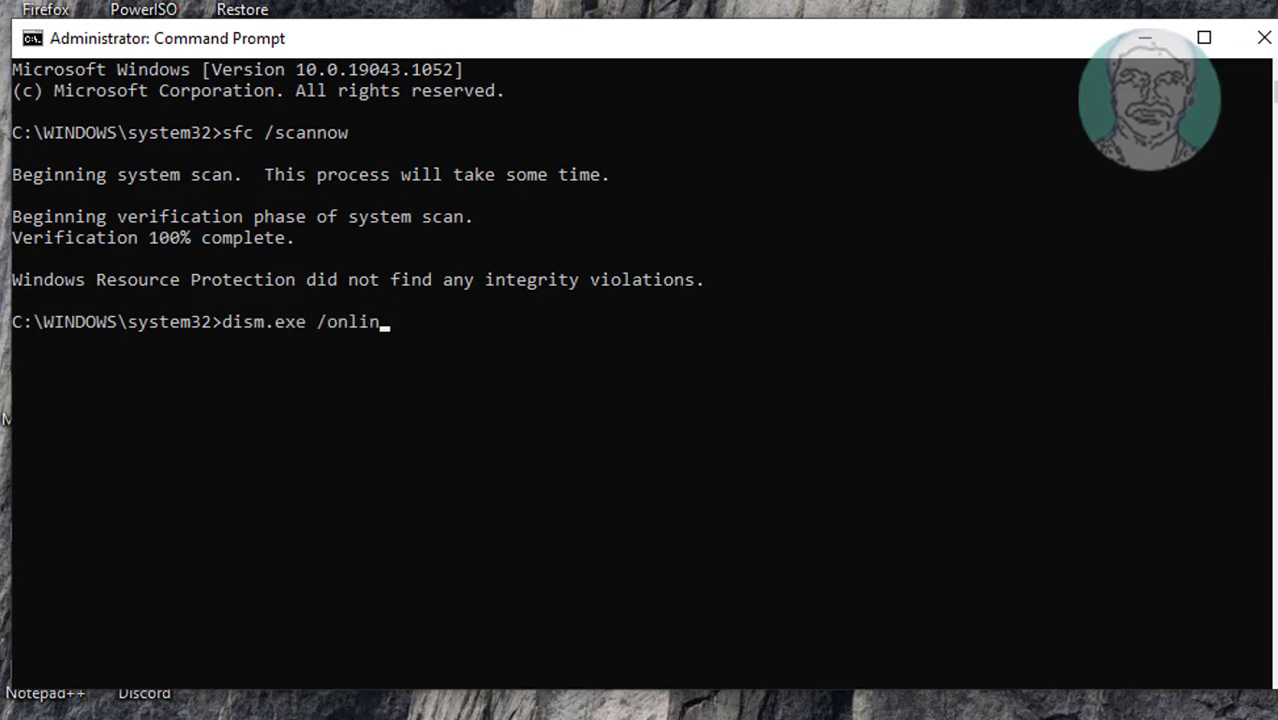
type("e /cleanup-image")
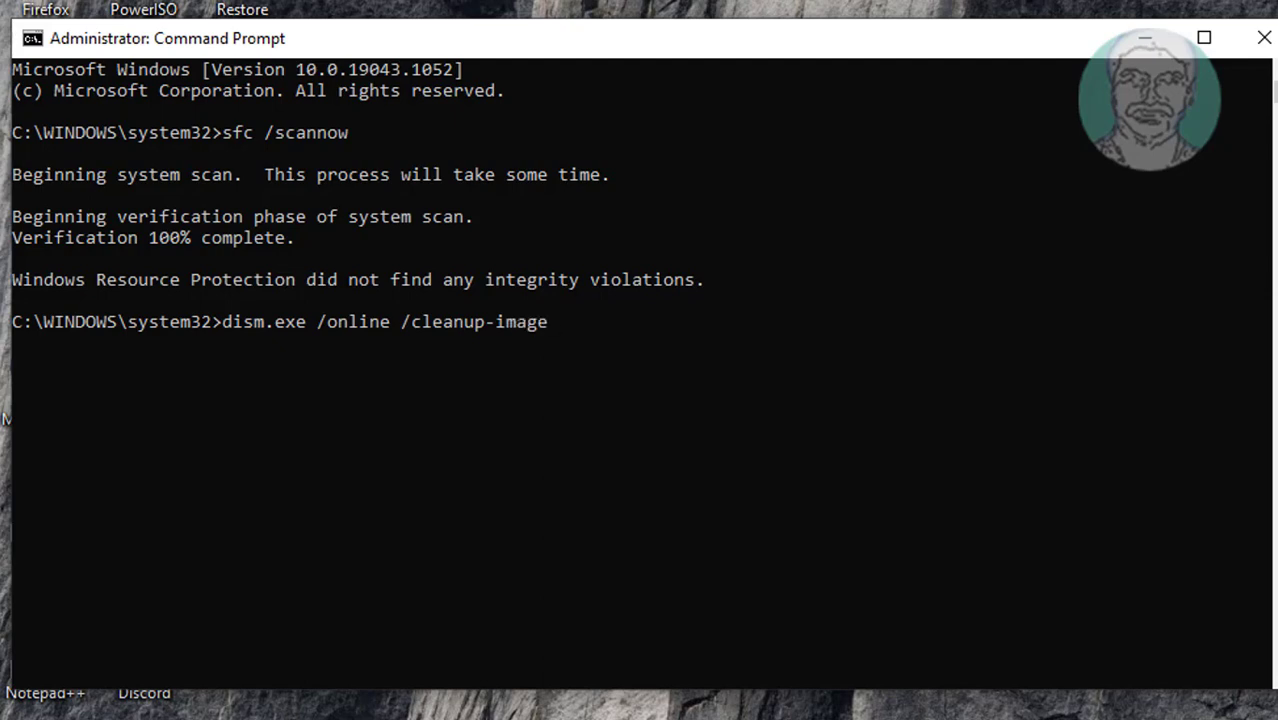
type(" /restorehealth")
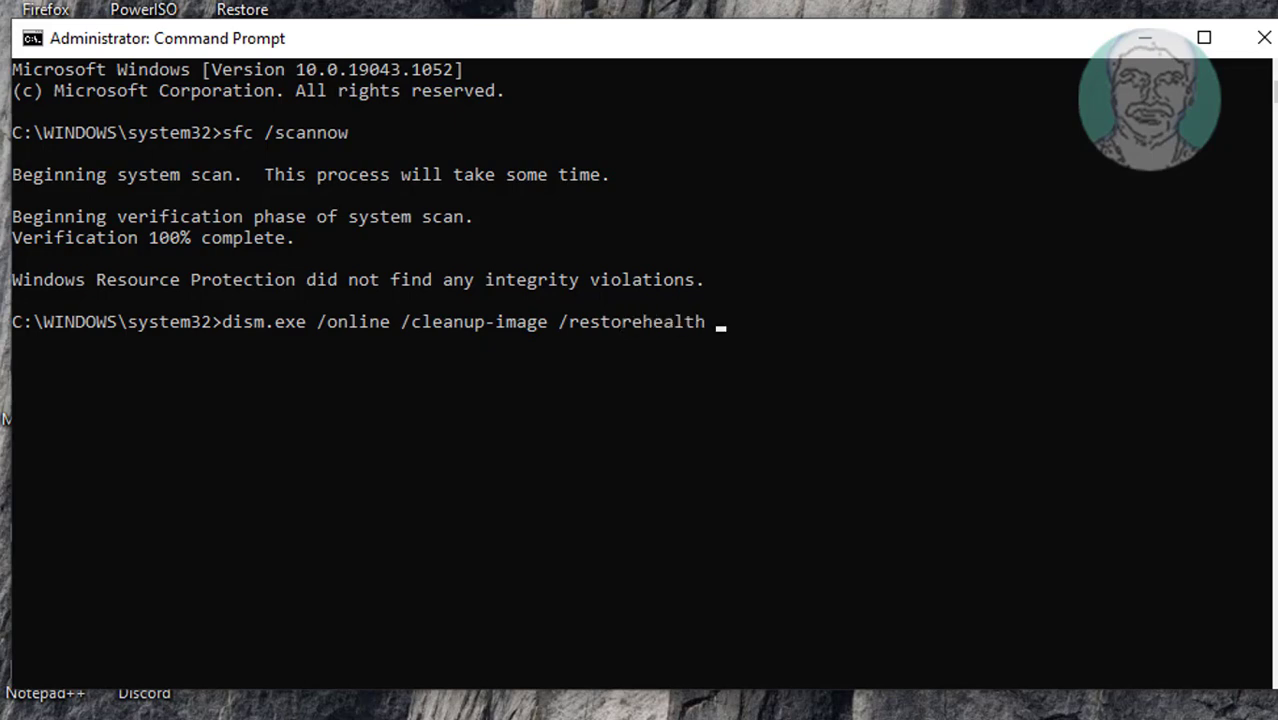
type(" /source:c:")
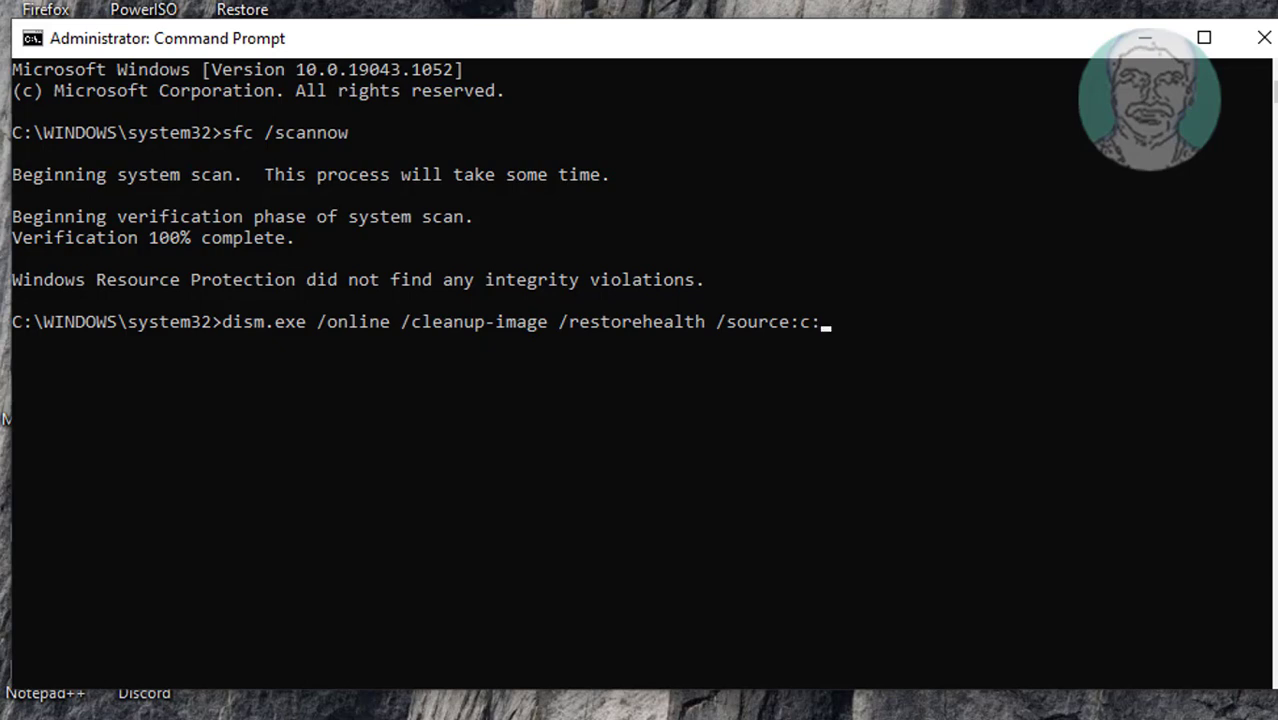
type("\\repair")
type("source")
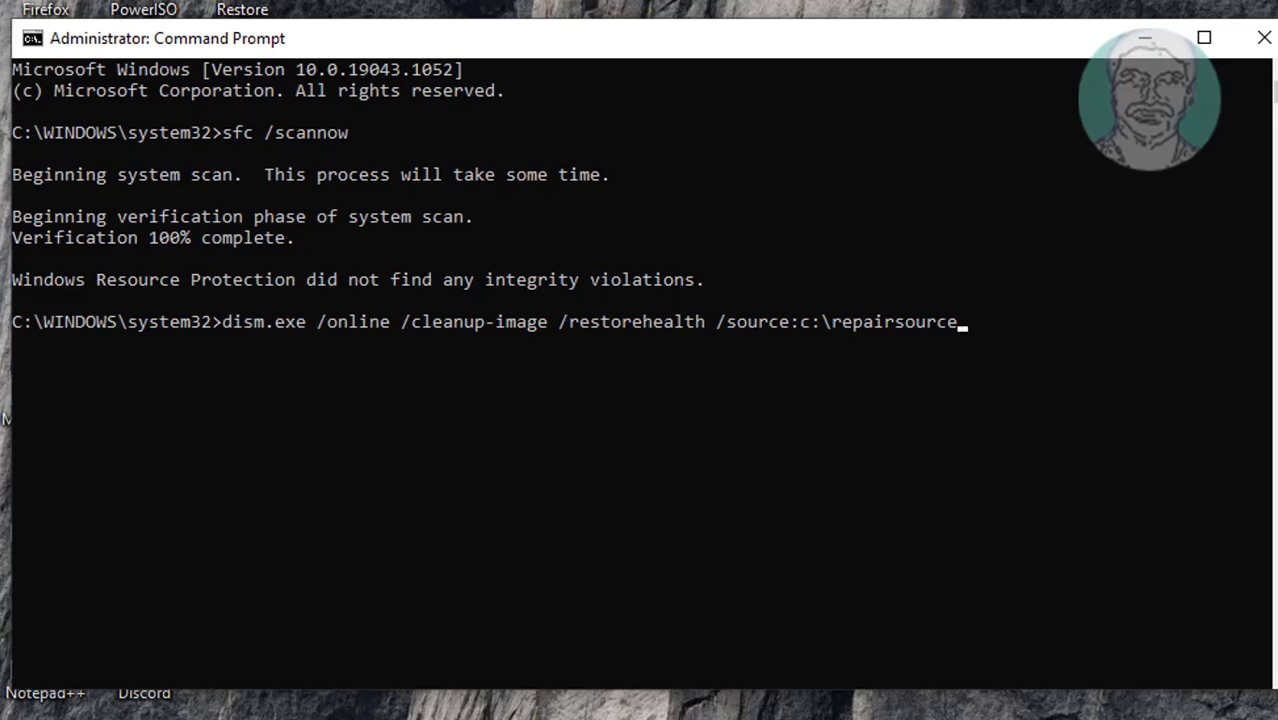
type("\\window")
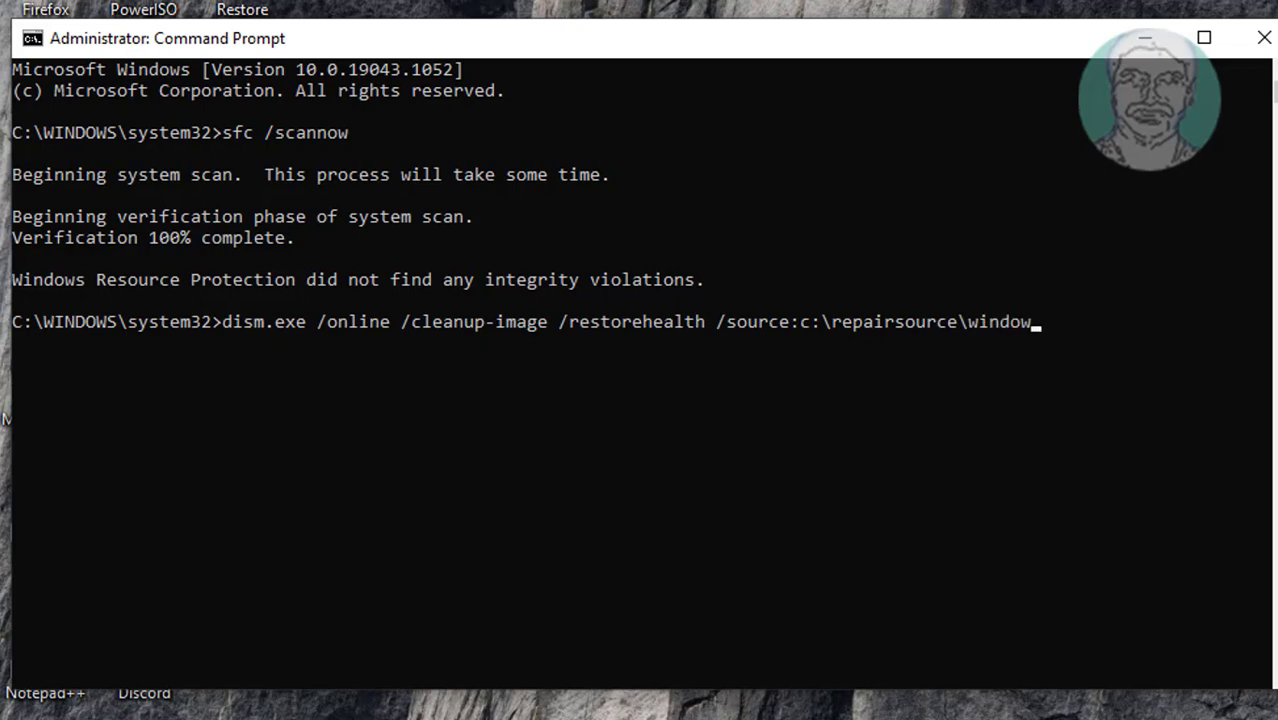
type("s\\limitaccess")
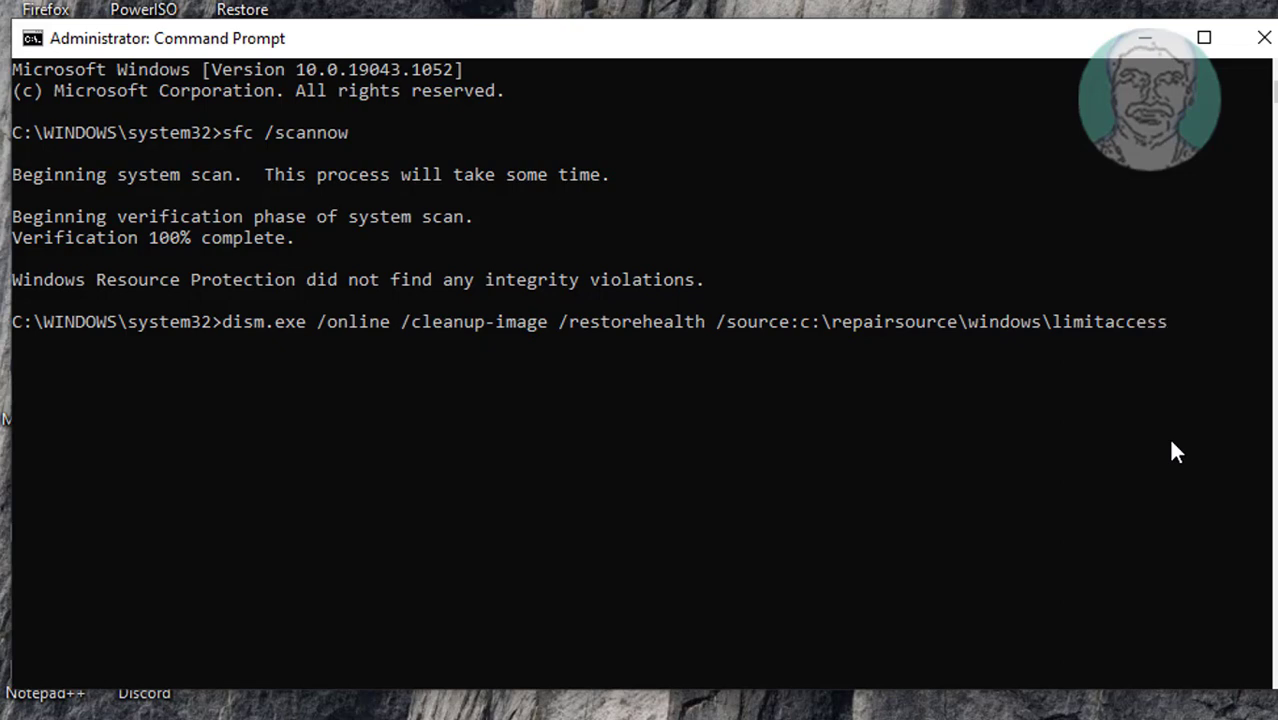
key("Return")
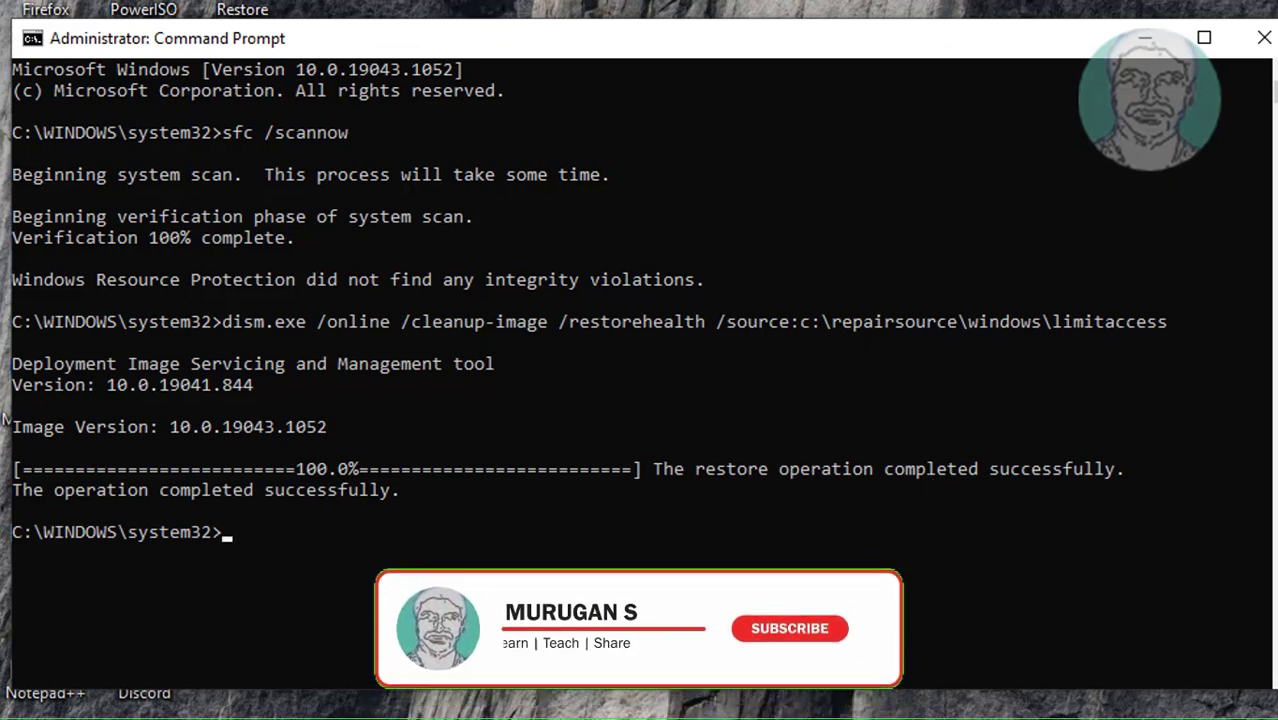
- Close the Command Prompt session with the exit command
type("ex")
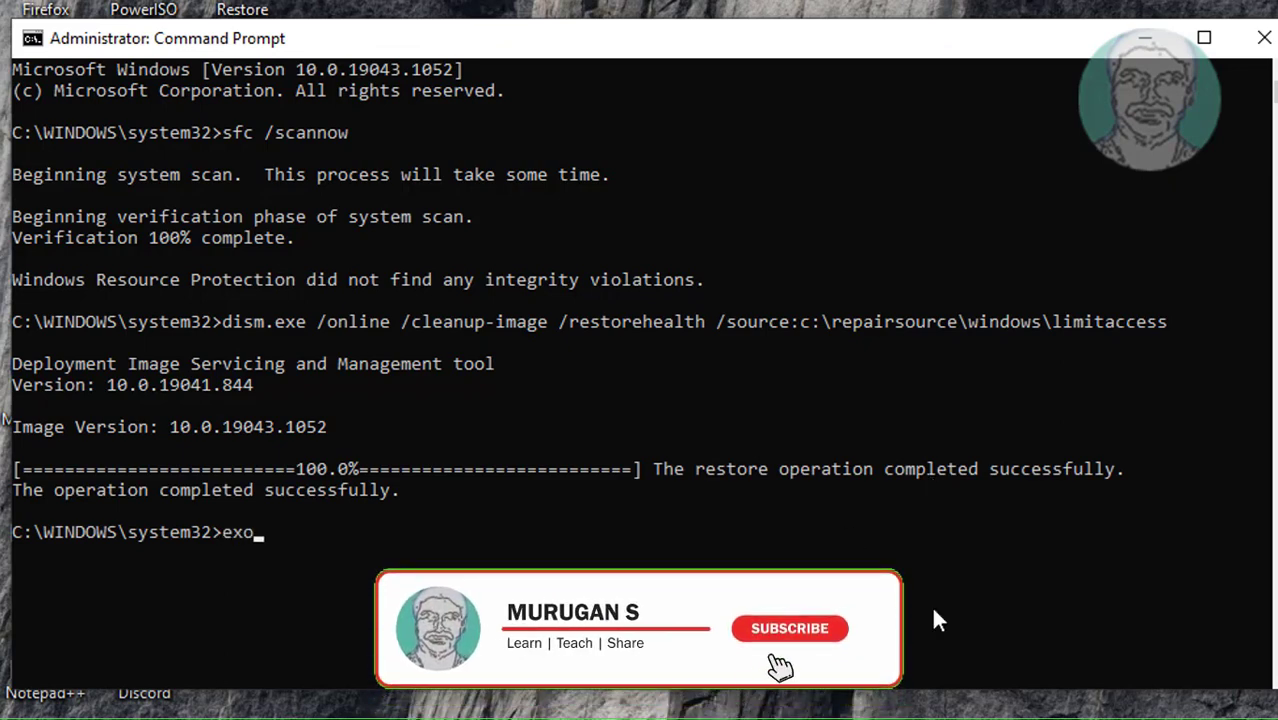
type("it")
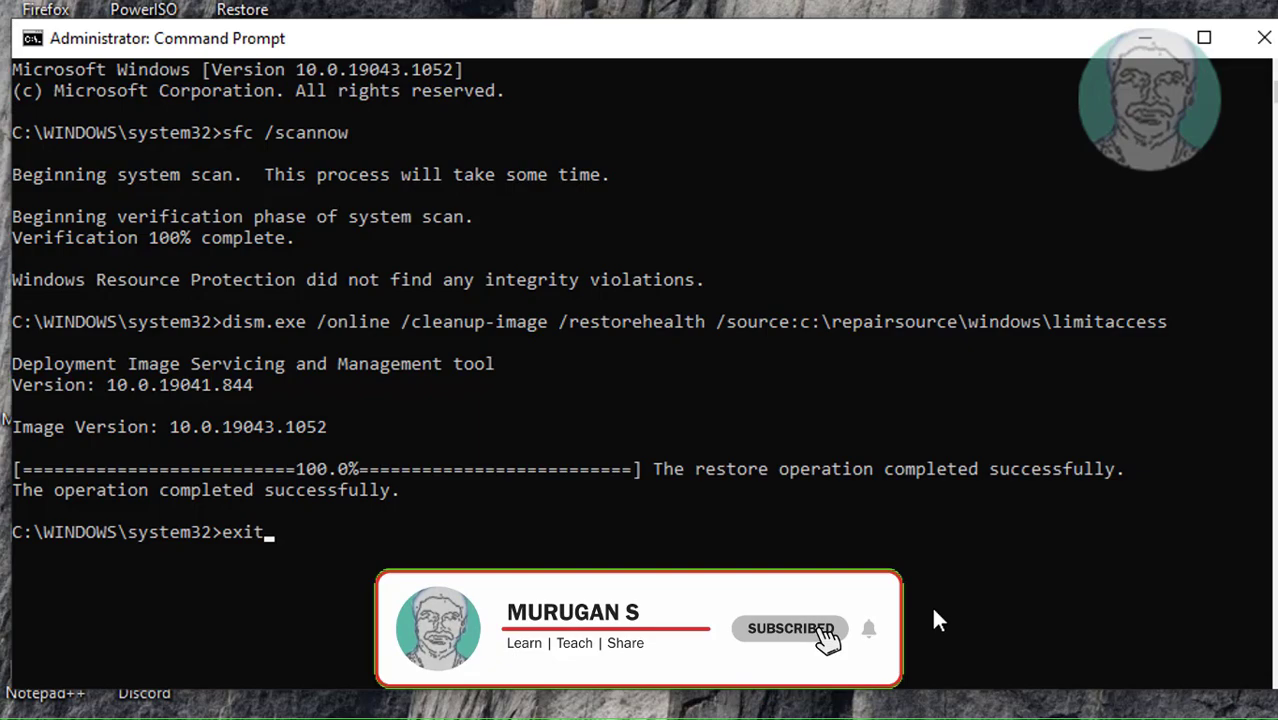
key("Return")
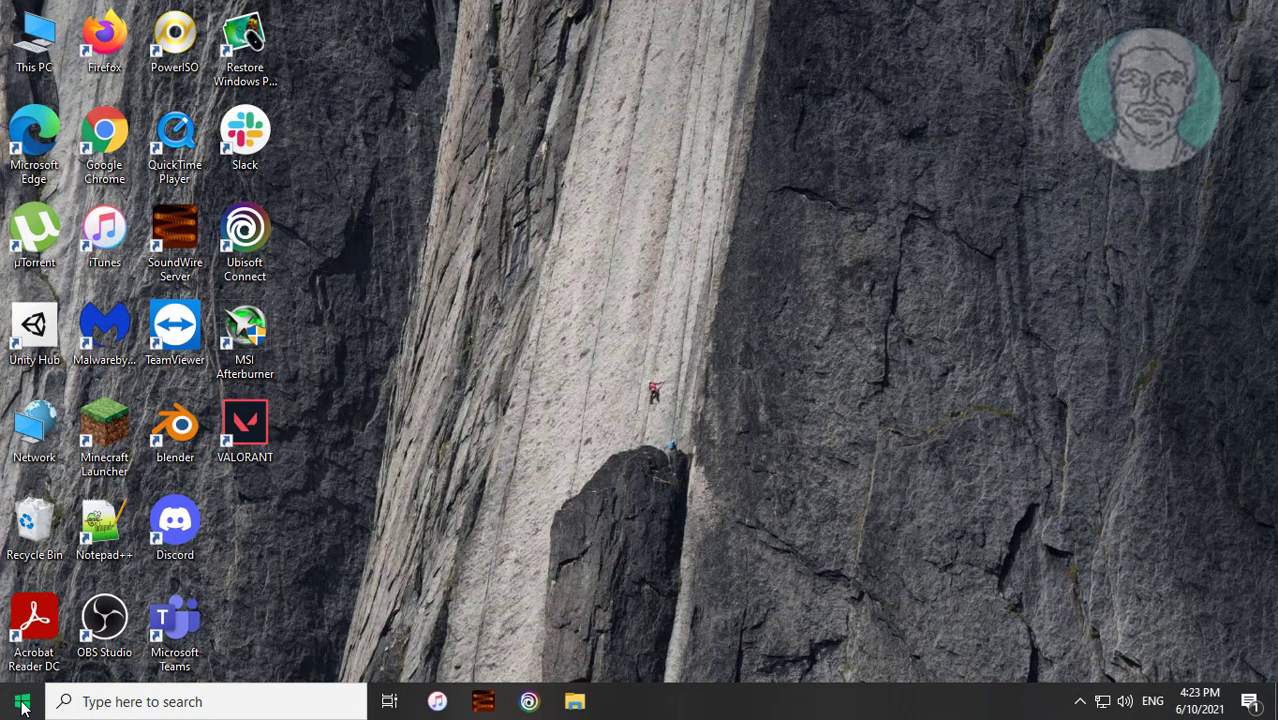
- Restart the computer
left_click(22, 706)
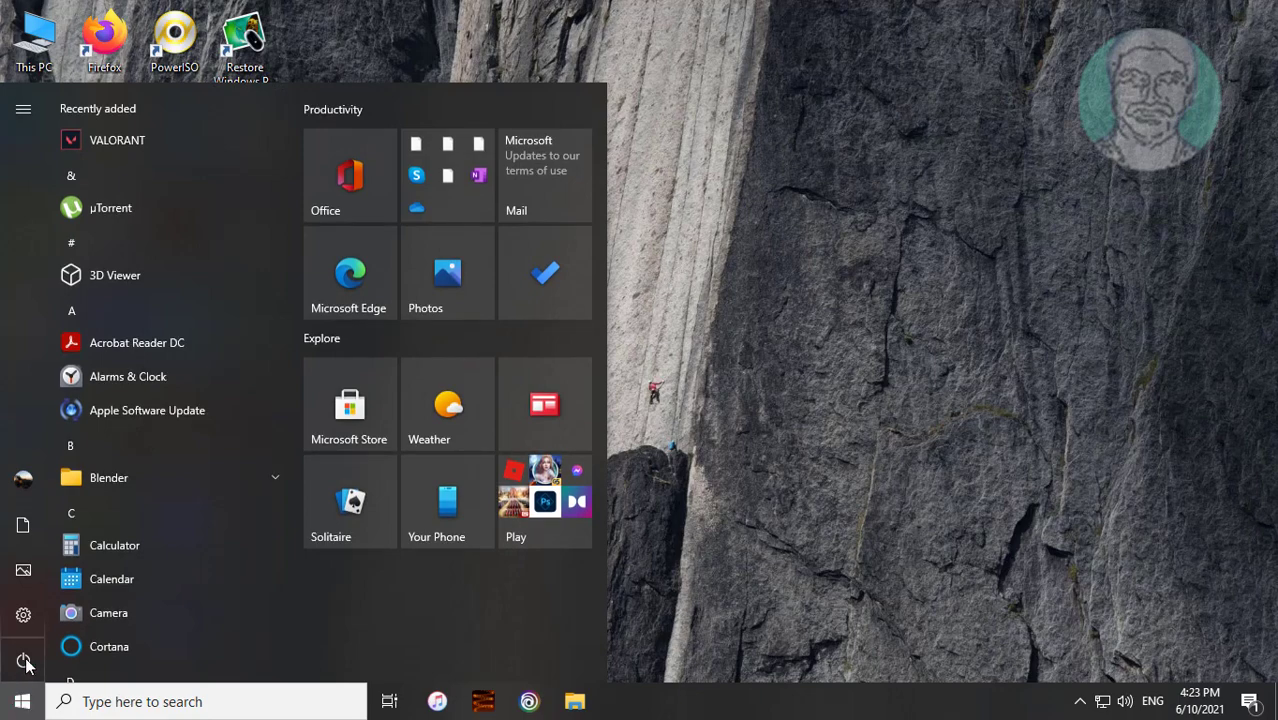
left_click(24, 660)
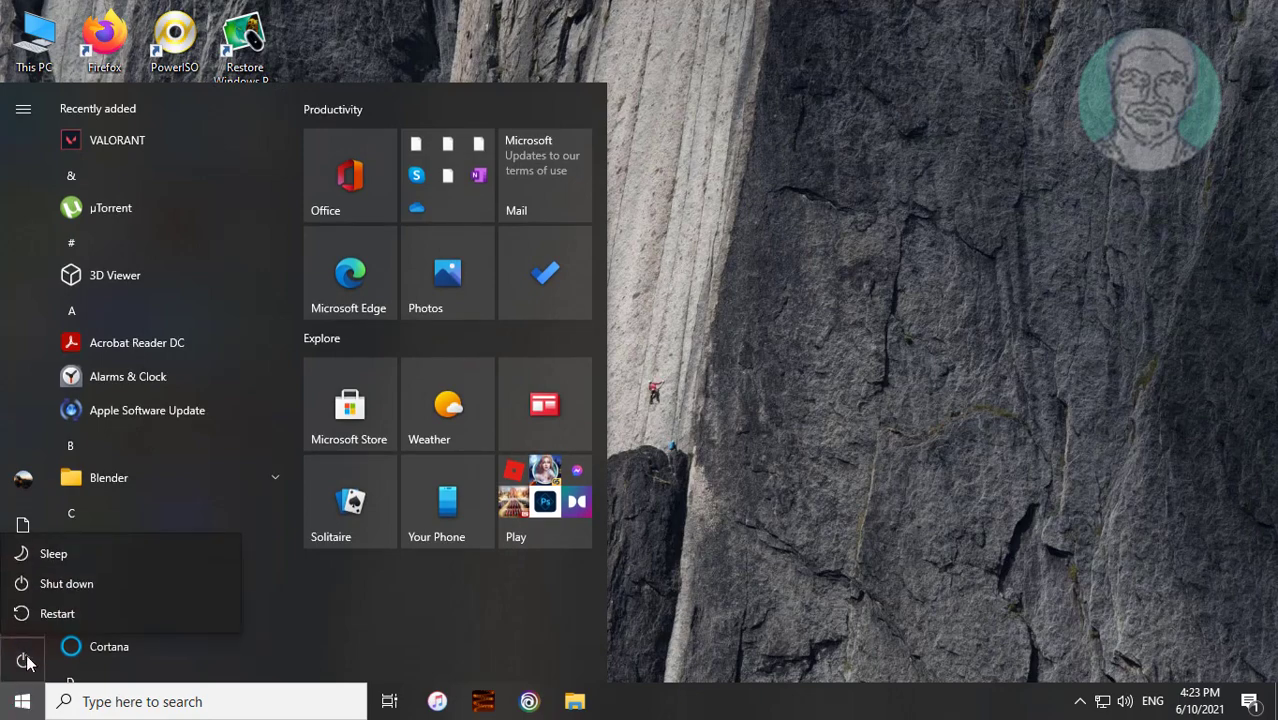
left_click(58, 613)
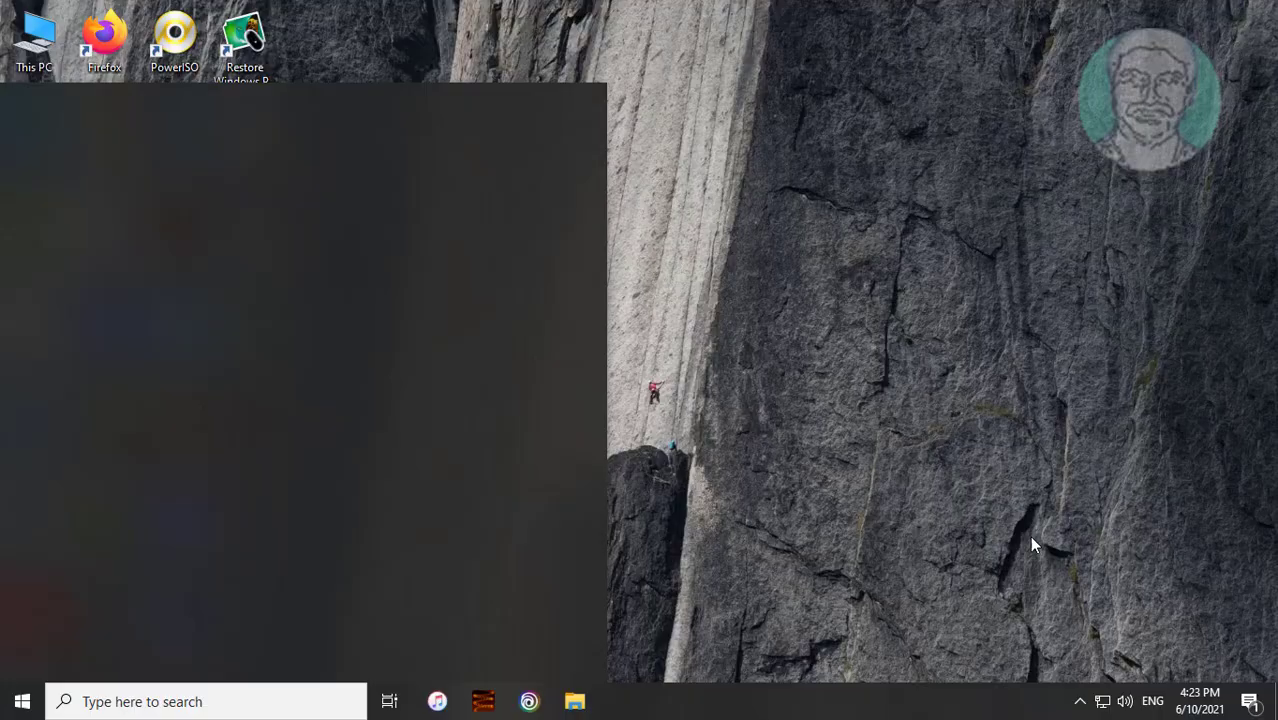